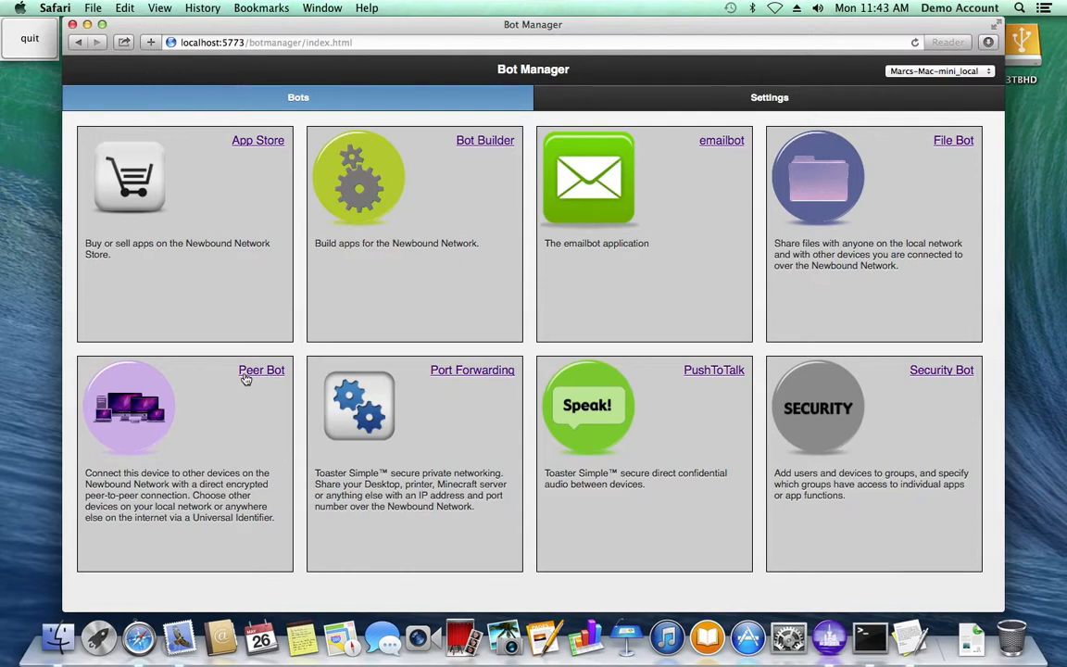
- Open emailbot and add an account for the demo mailbox with its email address
left_click(721, 141)
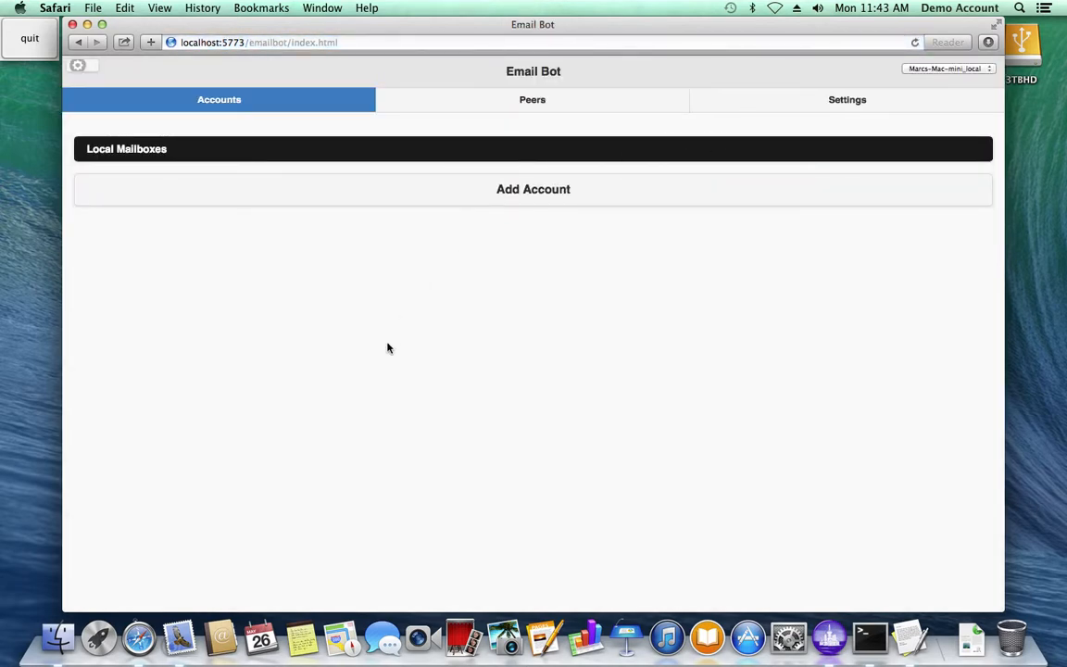
left_click(440, 201)
left_click(550, 212)
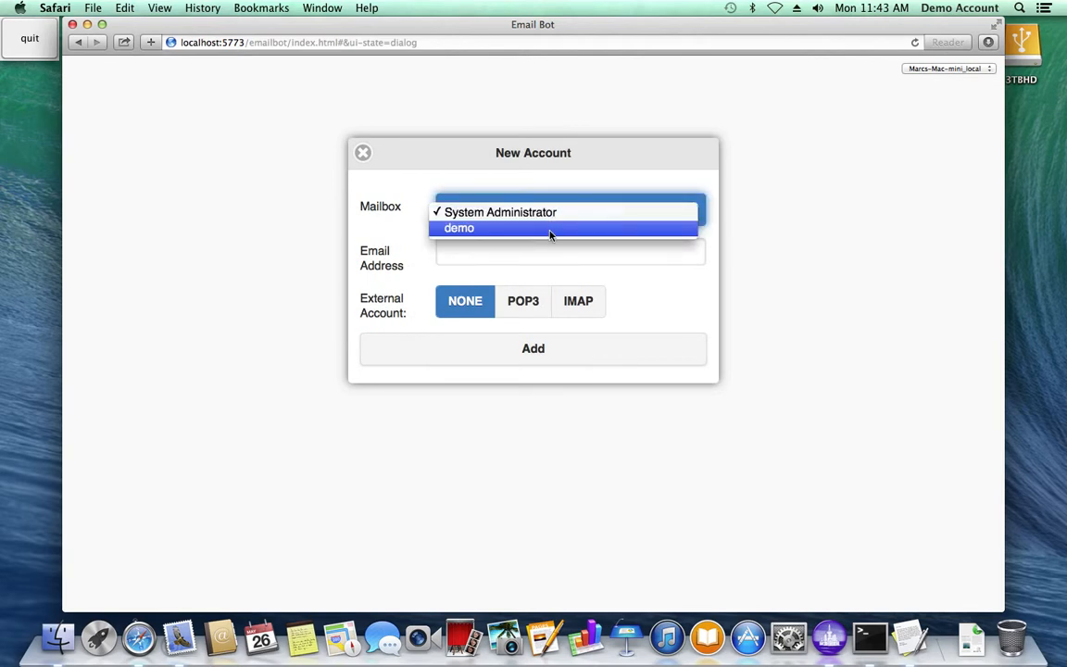
left_click(550, 233)
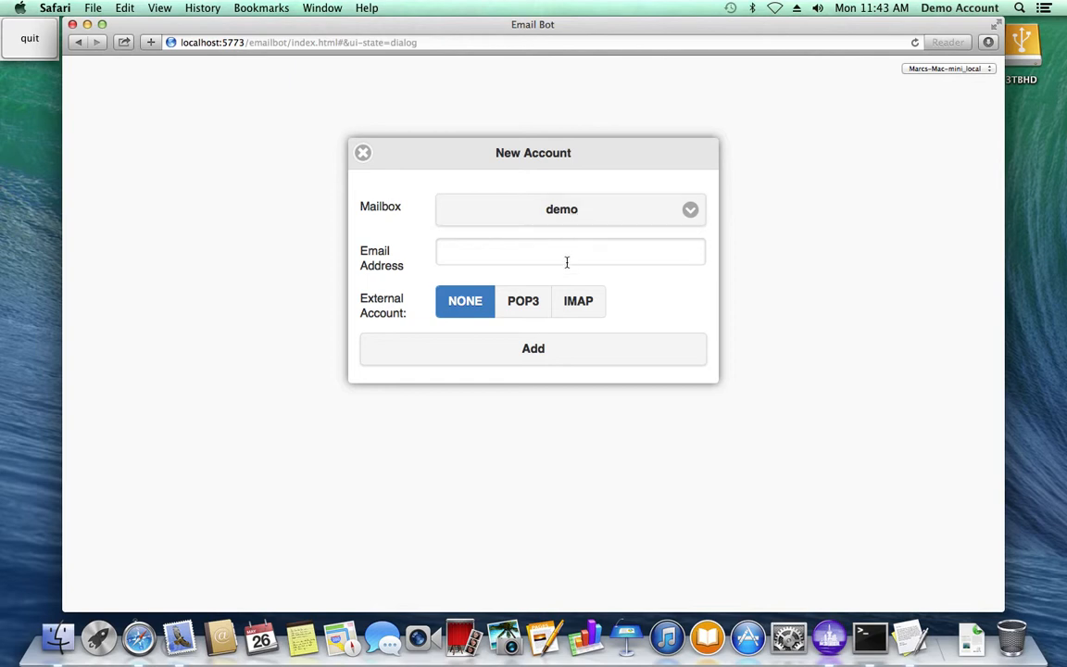
left_click(566, 252)
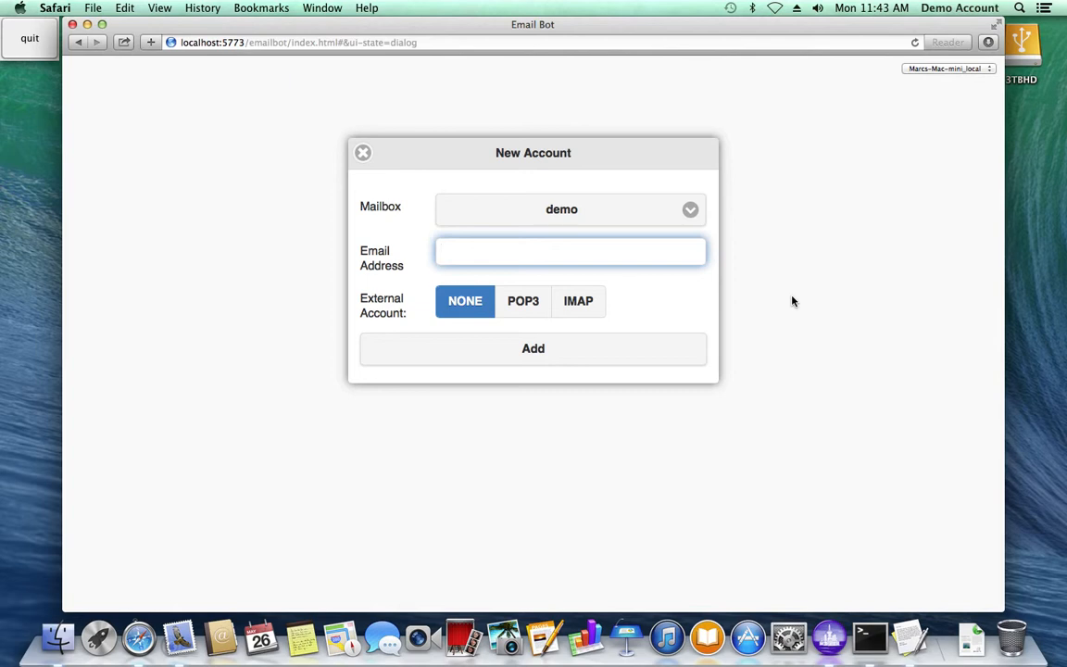
type("demo@mmm.nn")
left_click(538, 356)
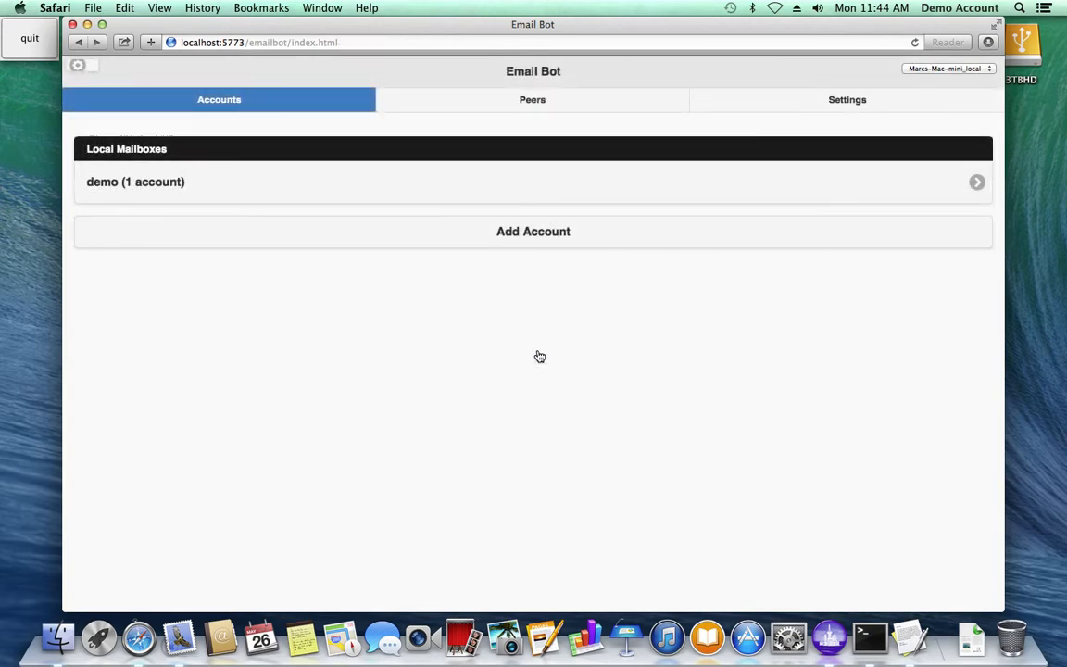
- Enter the email address for the debianmini43 peer and save the peer addresses
left_click(543, 102)
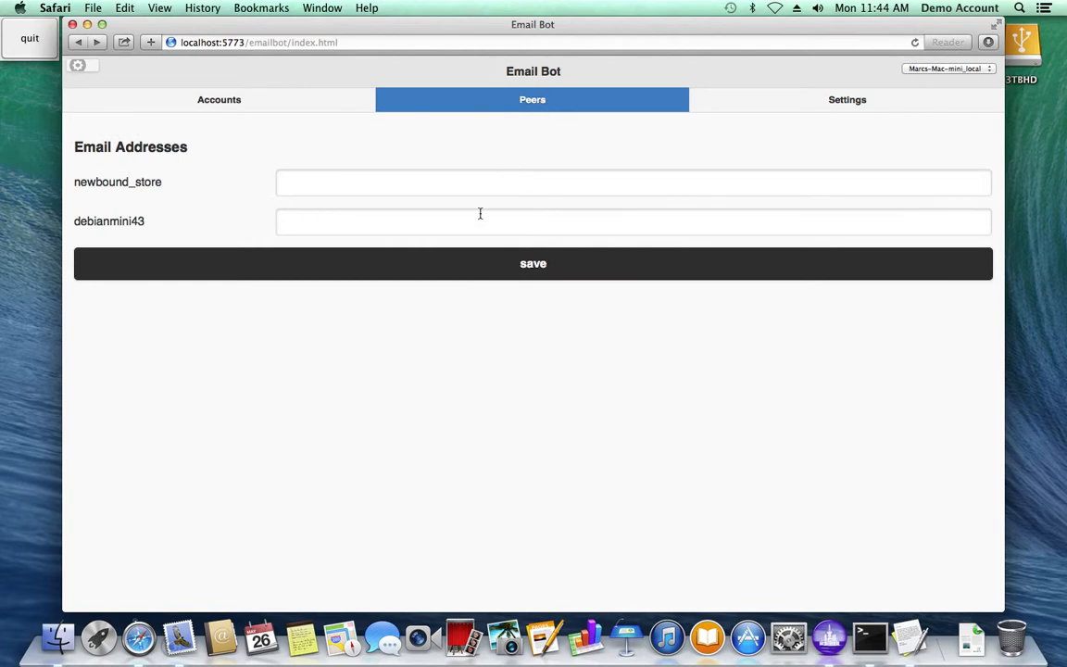
left_click(424, 220)
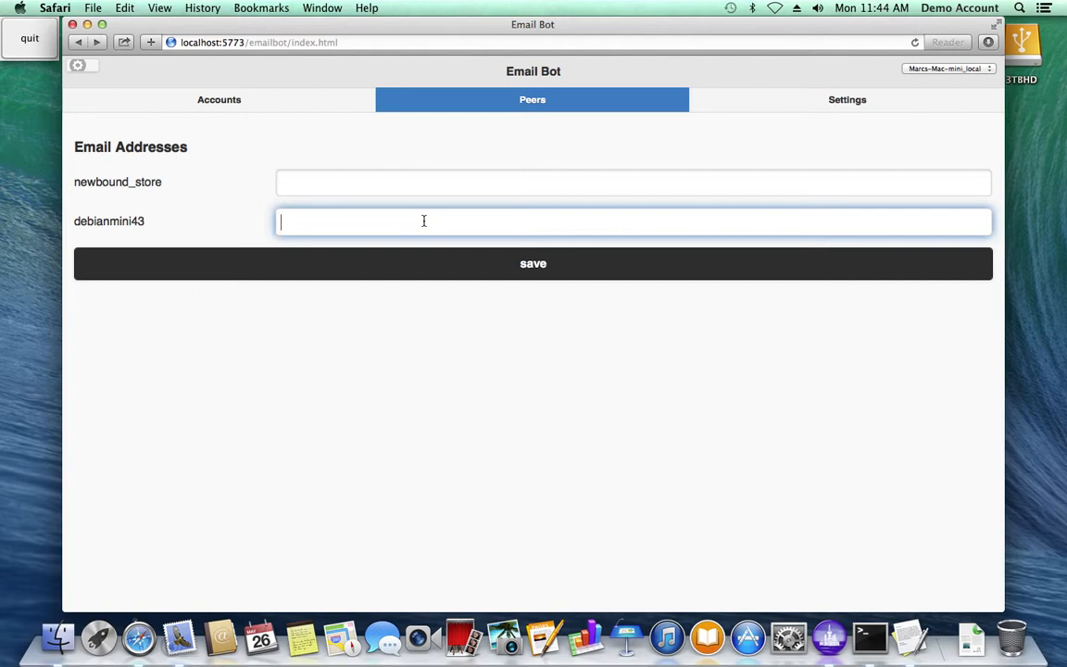
type("test@debianmini")
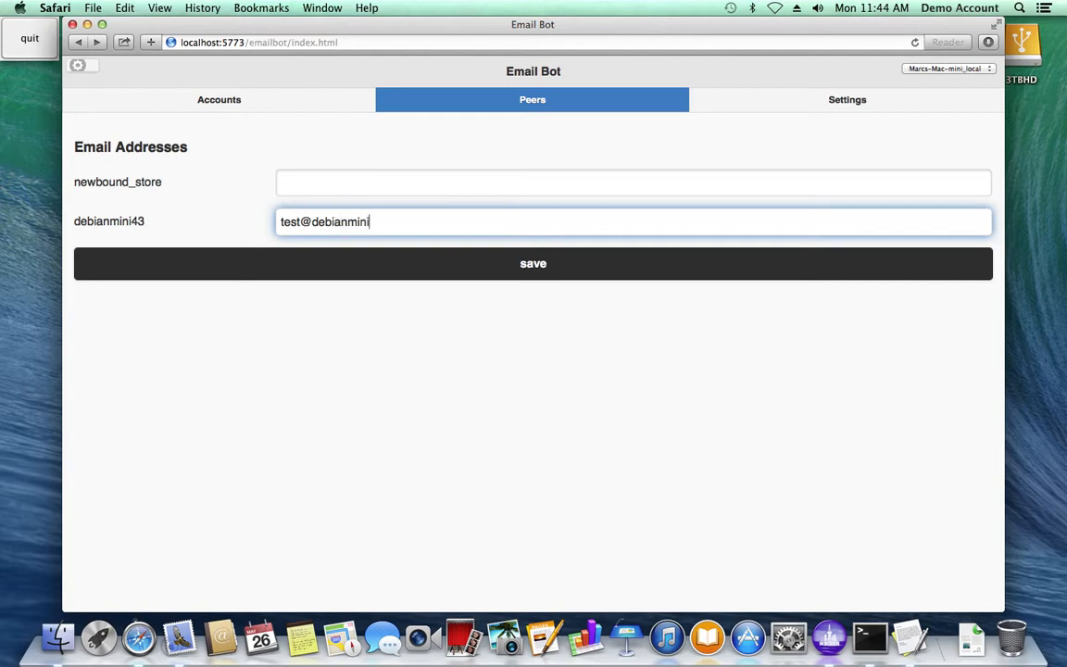
type("43.nn")
left_click(557, 270)
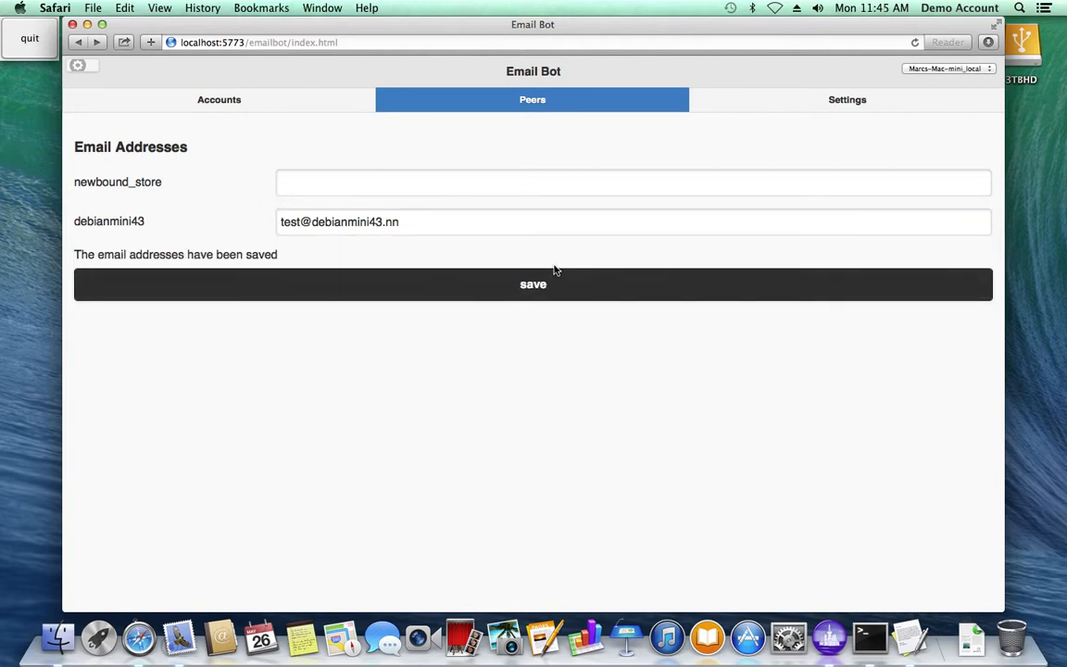
- Switch to Mail and start adding an account of the Add Other Mail Account type
key("super+Tab")
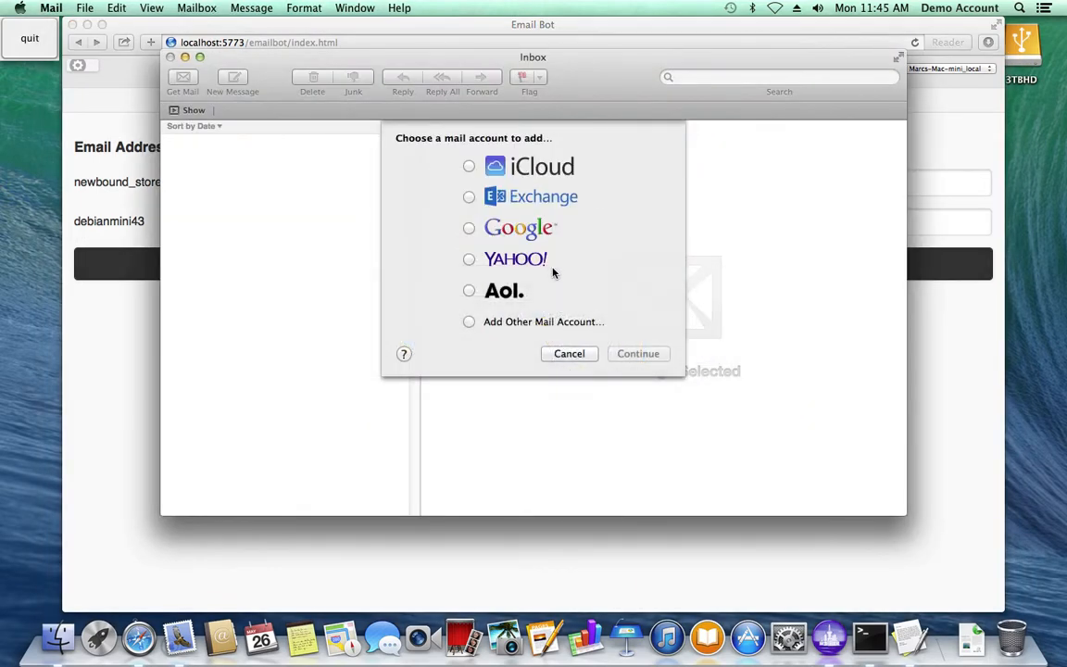
left_click(472, 324)
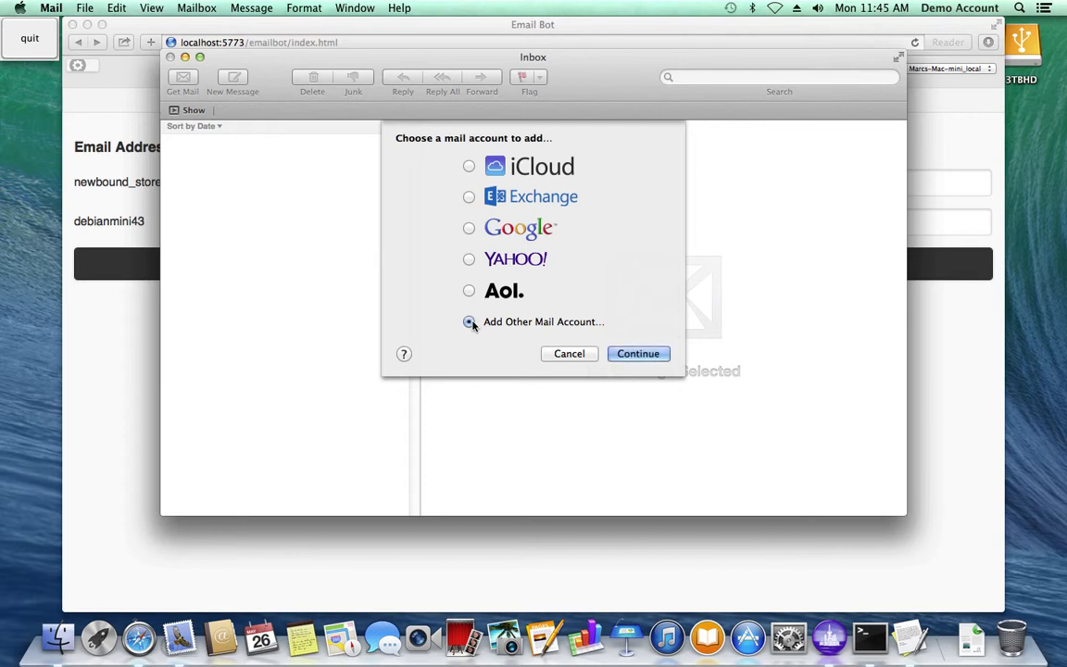
left_click(638, 353)
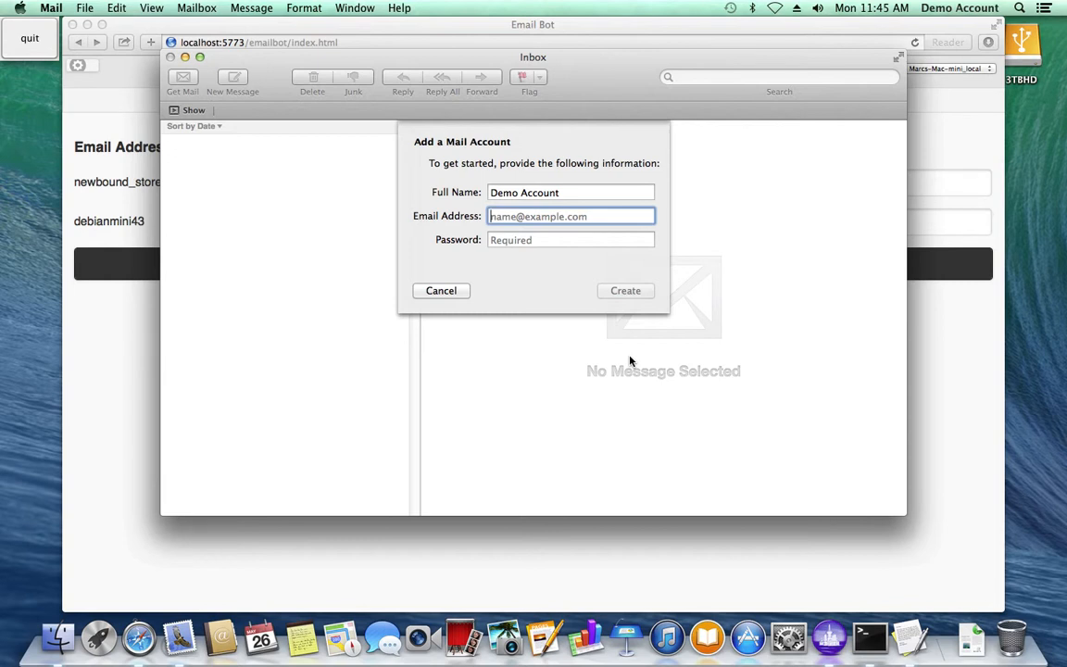
- Enter the account's email address and password, and continue to manual configuration of the incoming mail server
type("demo")
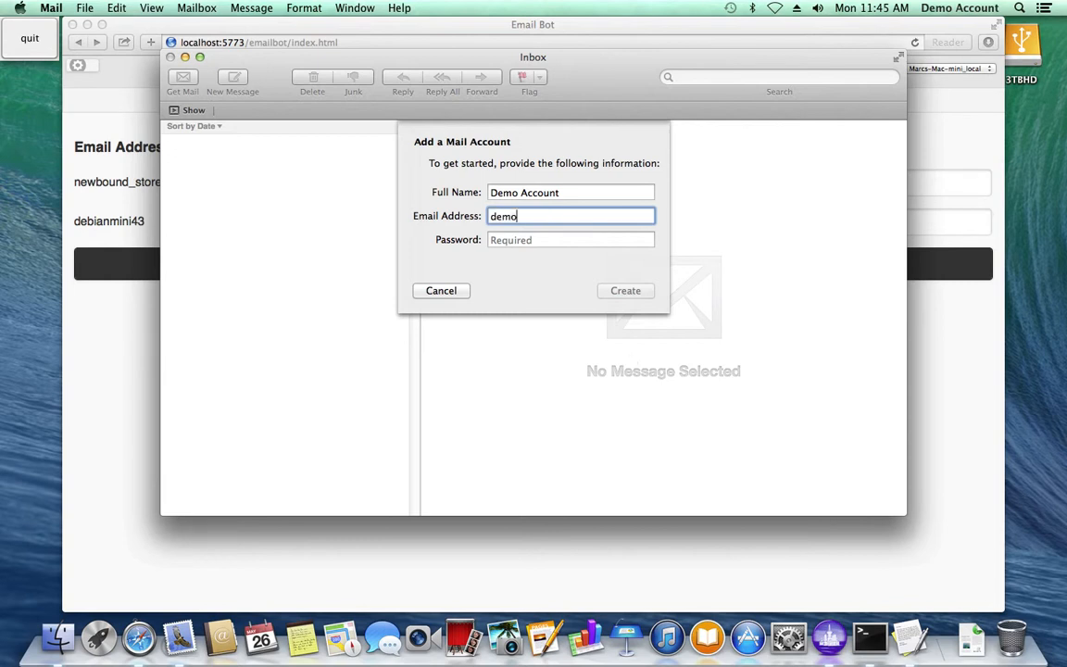
type("@mmm.nn")
key("Tab")
type("de•••")
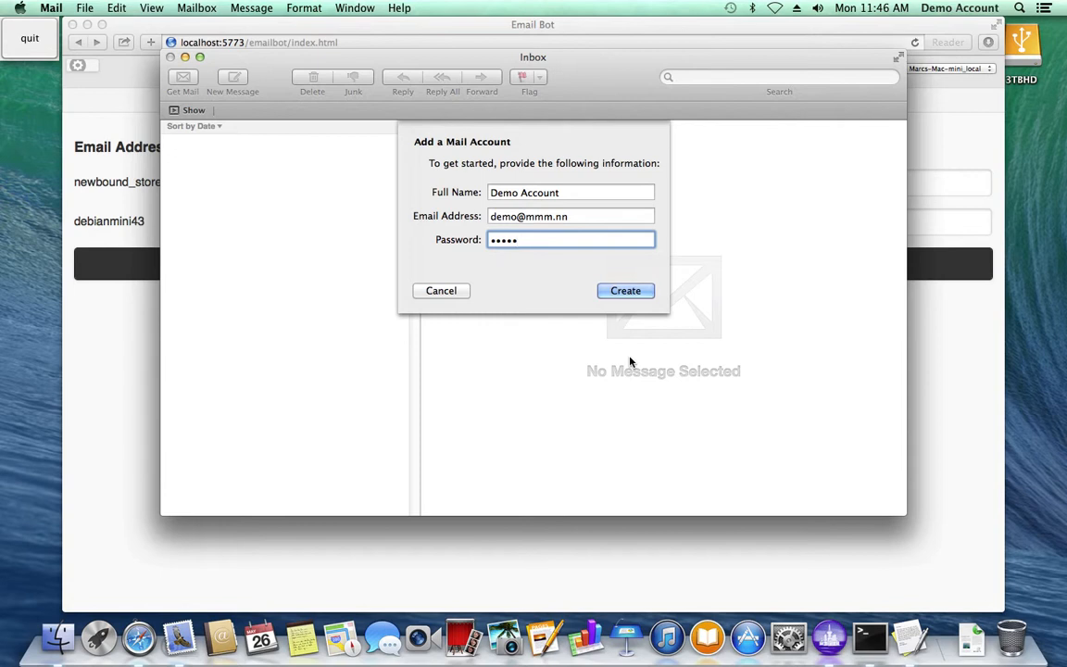
key("BackSpace")
key("BackSpace")
key("BackSpace")
key("BackSpace")
key("BackSpace")
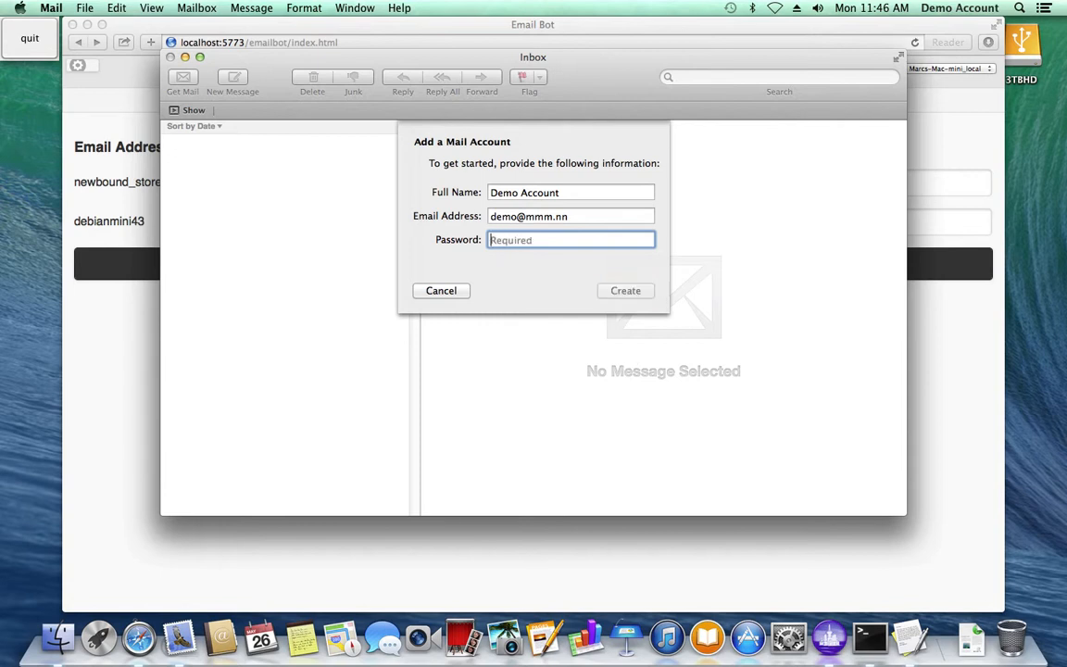
type("demo")
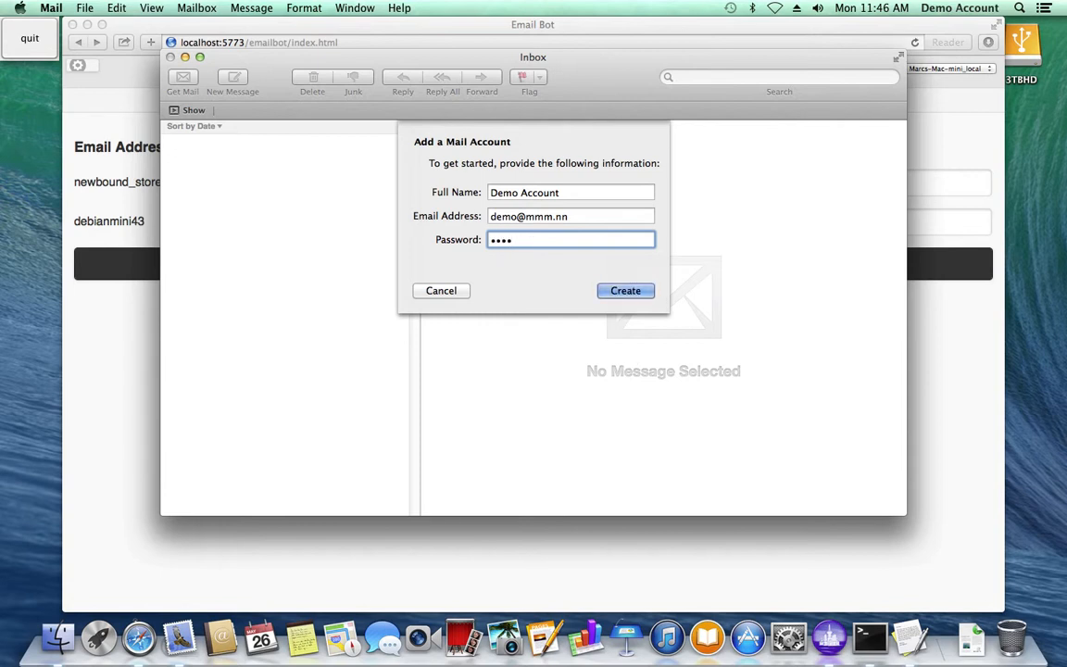
left_click(638, 294)
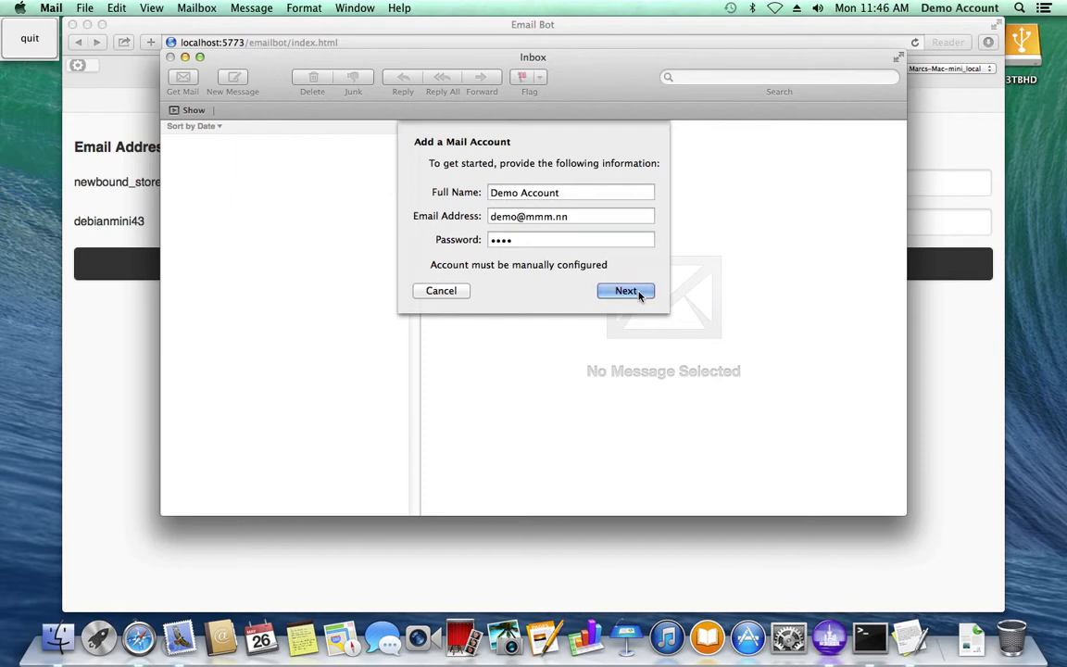
left_click(627, 291)
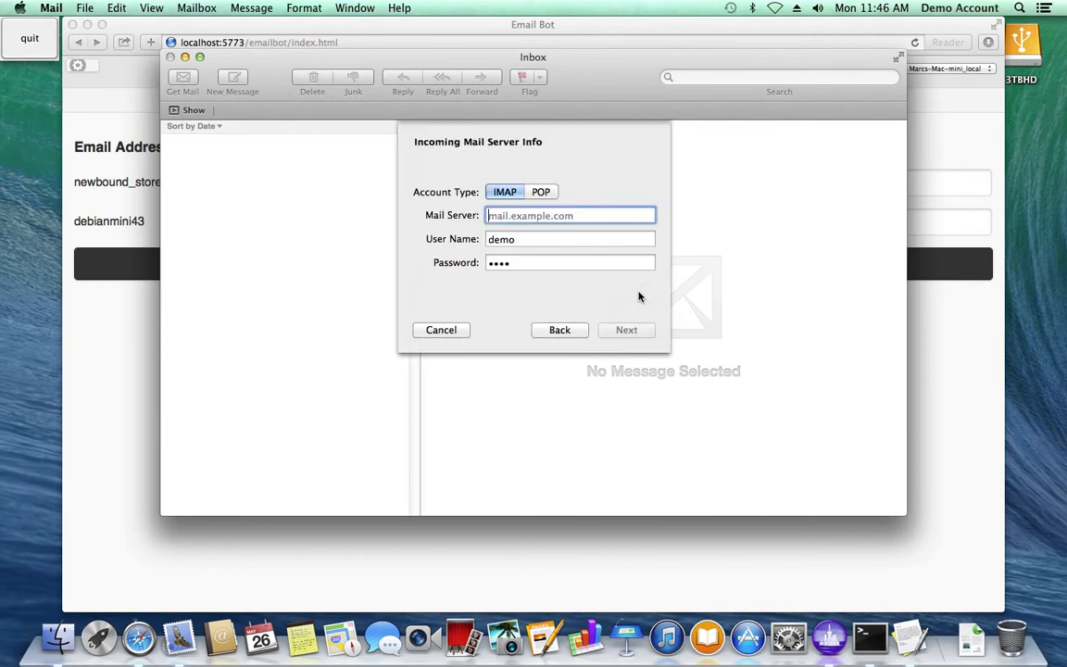
- Set the account type to POP with localhost as the incoming mail server, and continue to its port settings
left_click(542, 193)
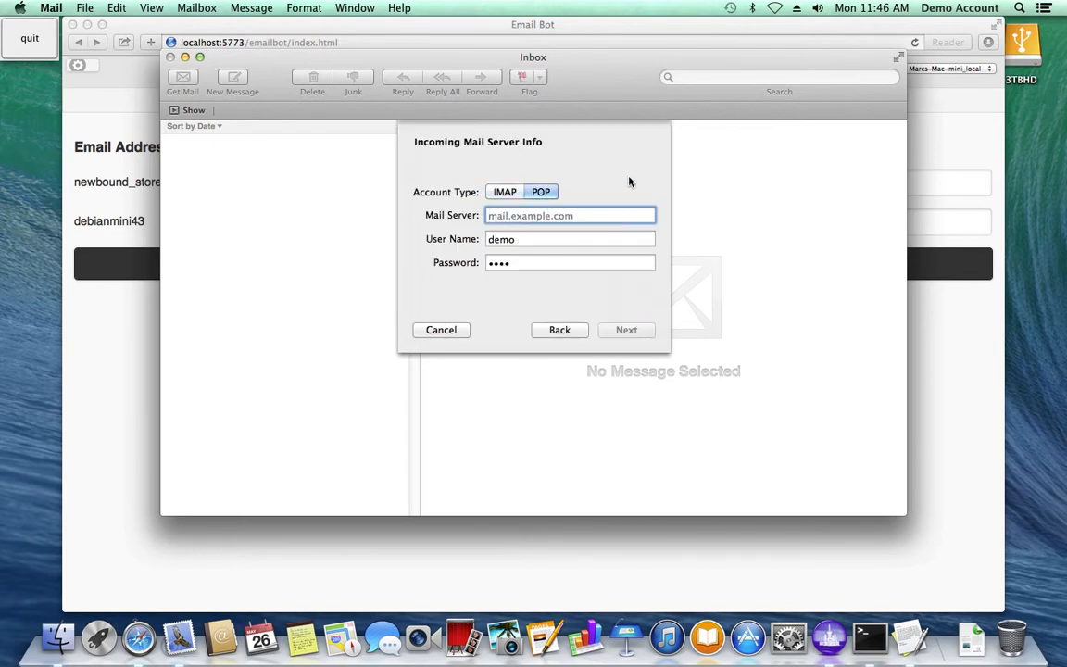
type("loc")
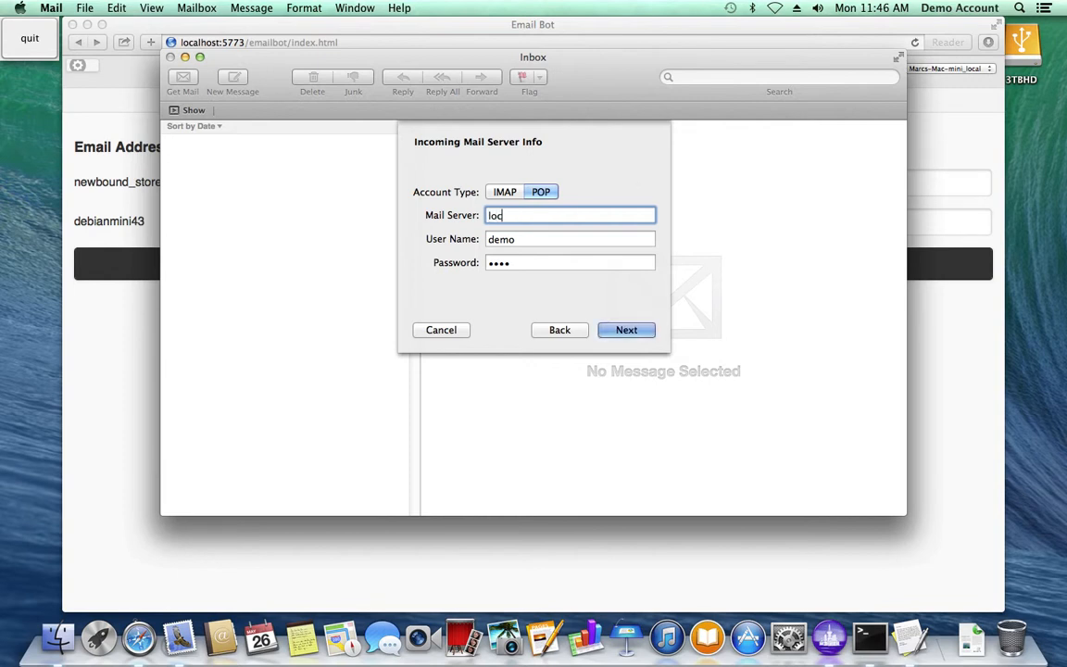
type("alhost")
left_click(626, 330)
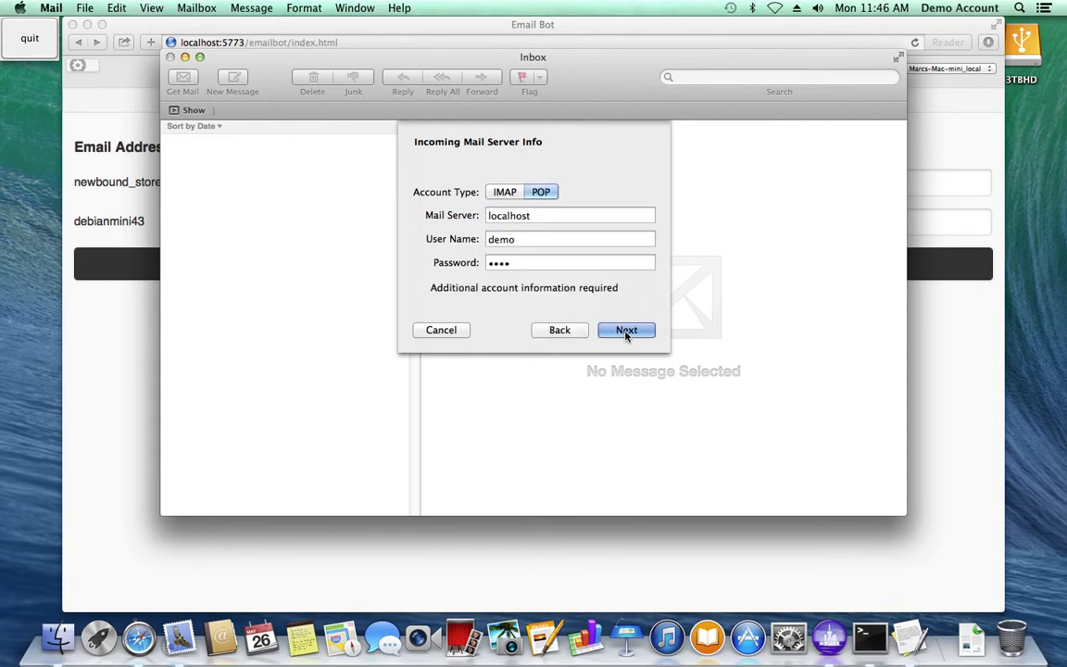
left_click(626, 332)
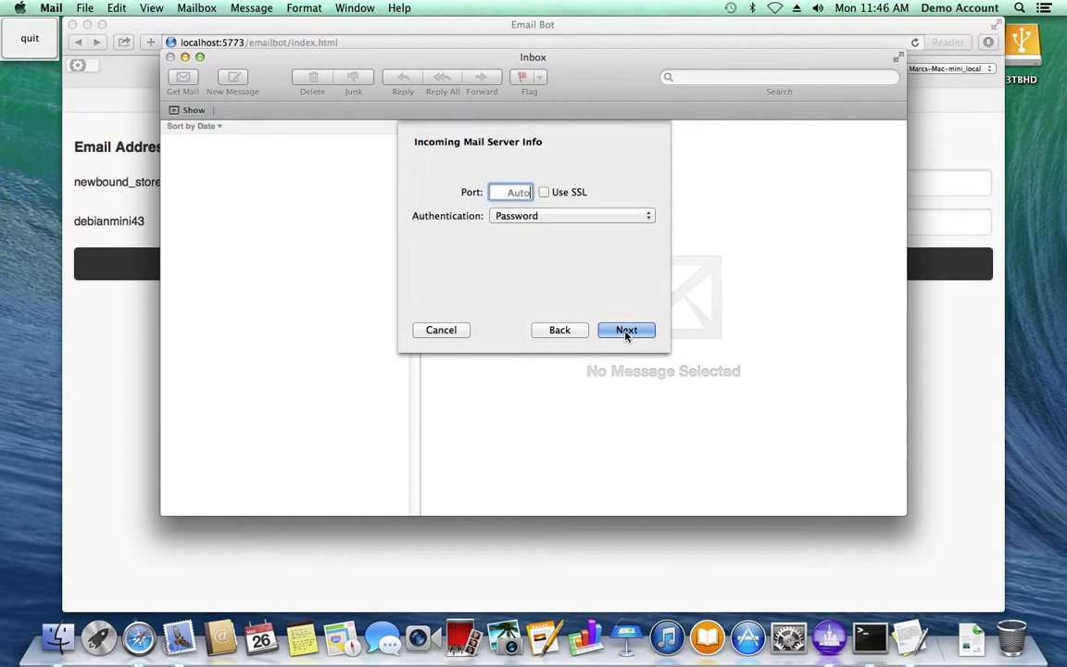
- Set the incoming mail server's port to 1100, keep Password authentication, and continue to the outgoing server settings
type("1100")
left_click(578, 215)
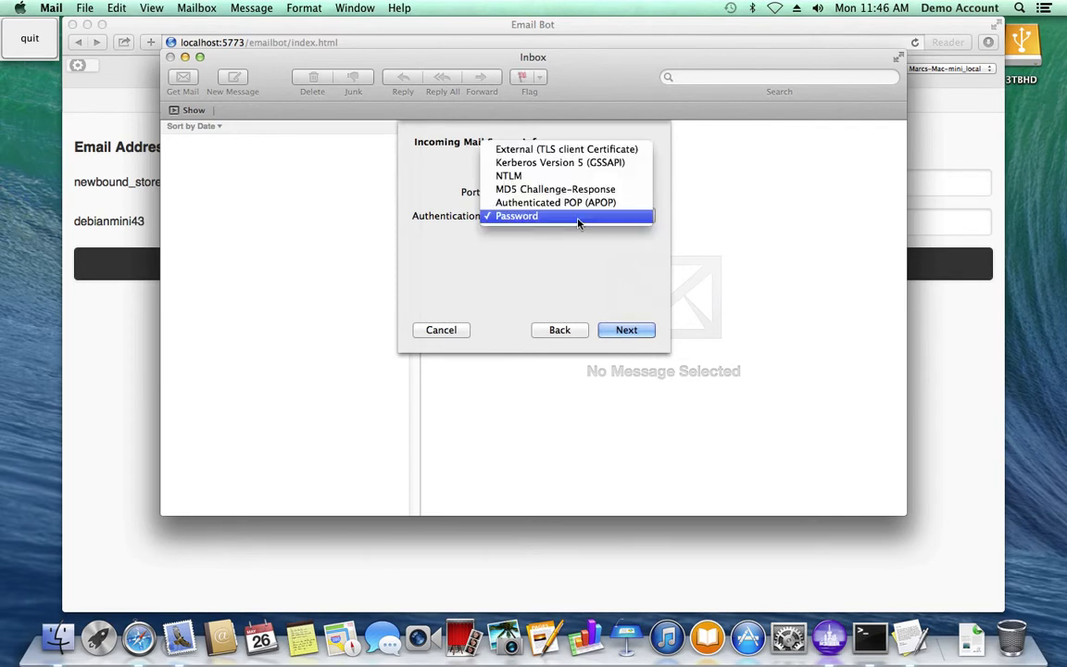
left_click(575, 269)
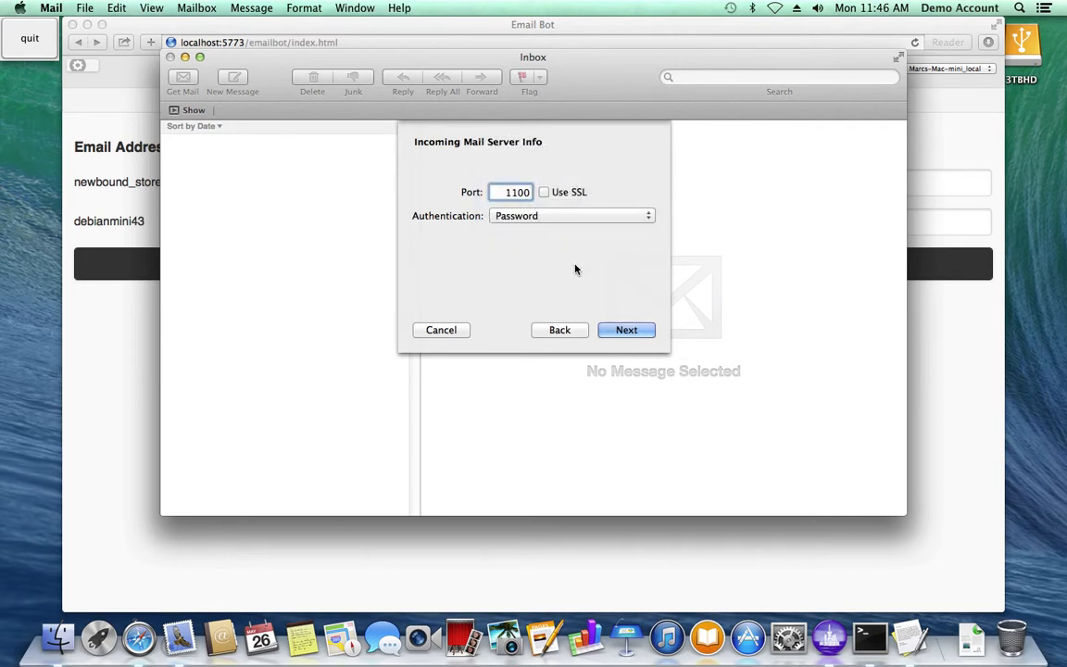
left_click(629, 330)
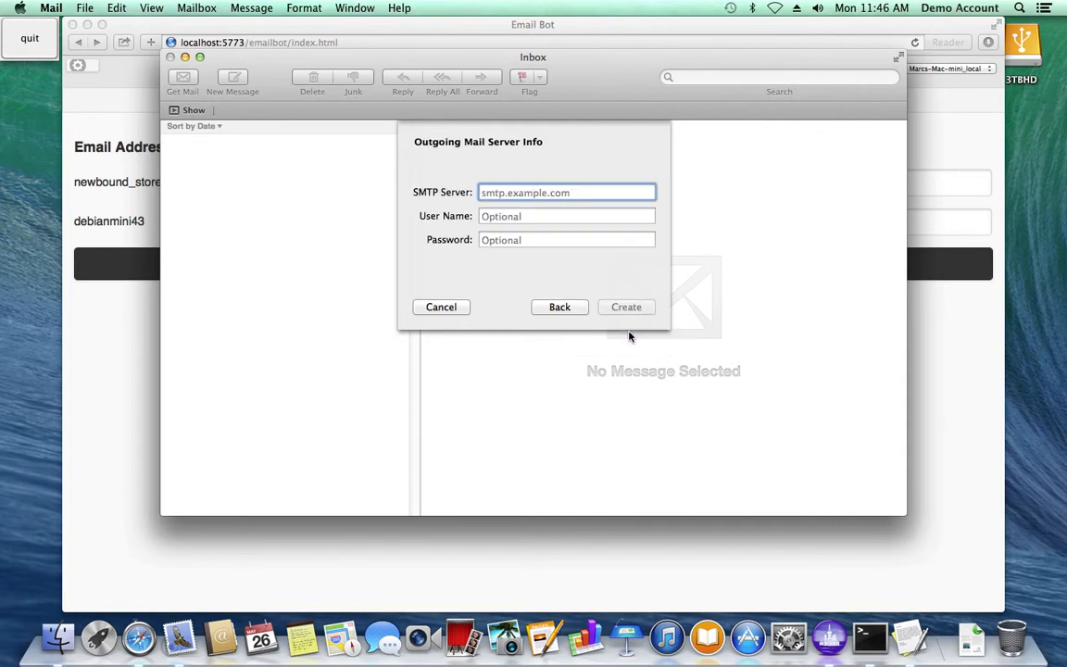
- Set the outgoing SMTP server to localhost on port 2525 and create the mail account
type("l")
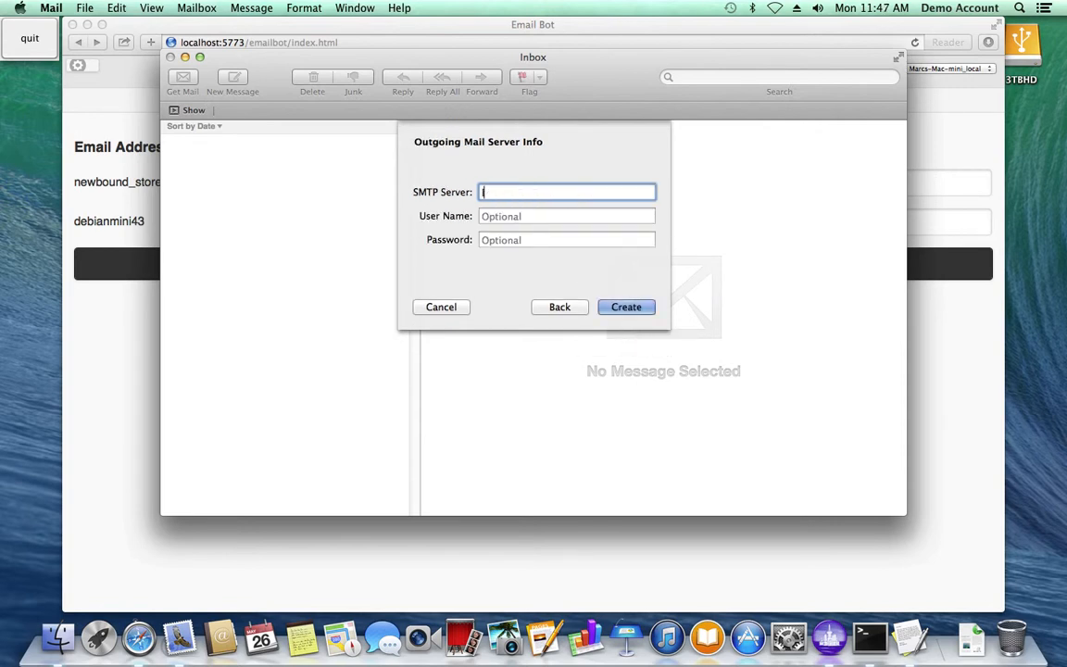
type("ocalhost")
left_click(626, 307)
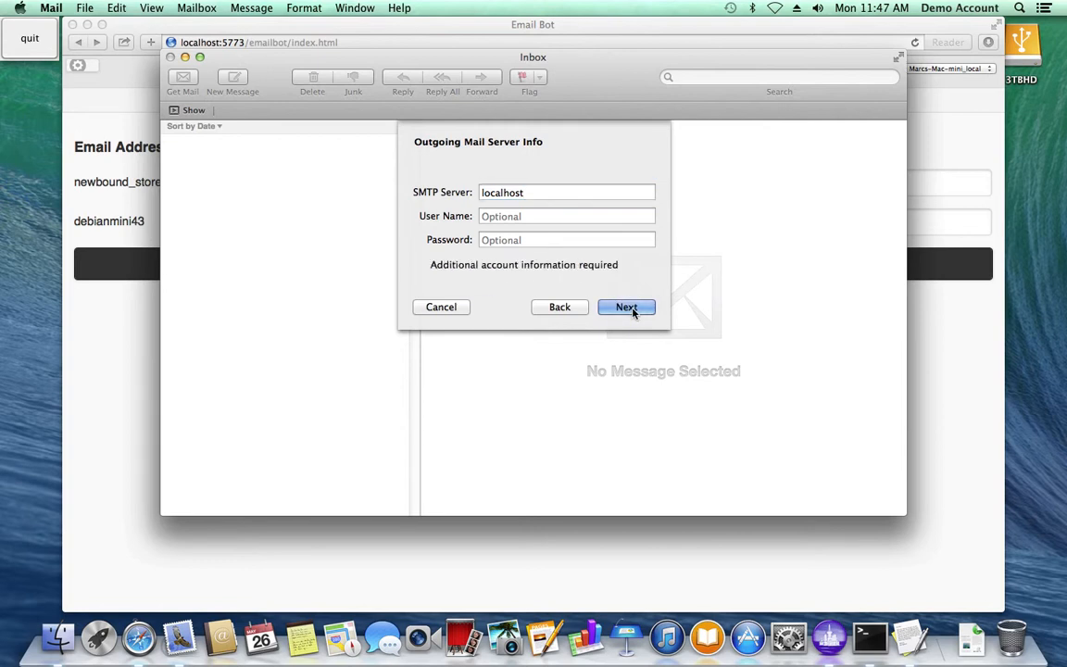
left_click(628, 307)
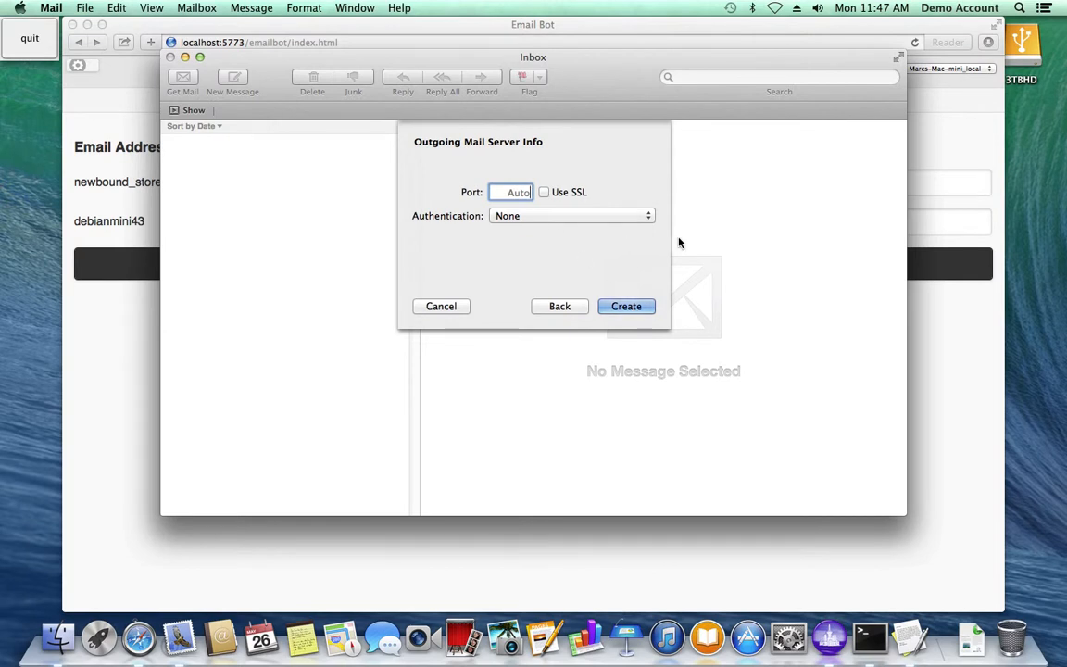
type("2525")
left_click(633, 313)
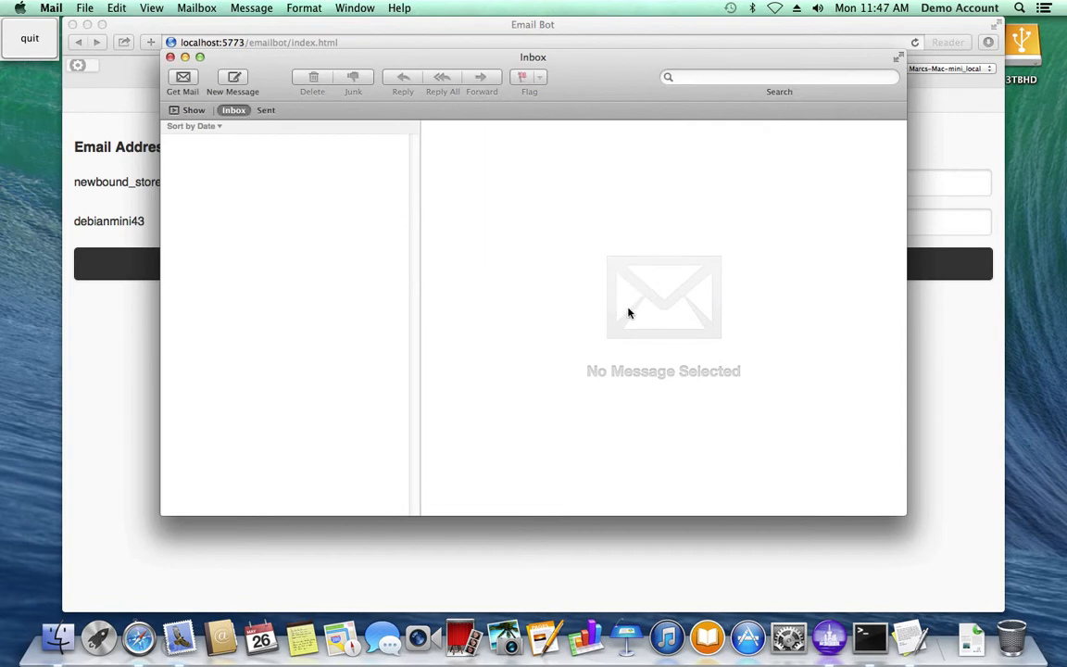
- Start a new message to the debianmini43 peer's email address with the subject "Testing"
left_click(241, 79)
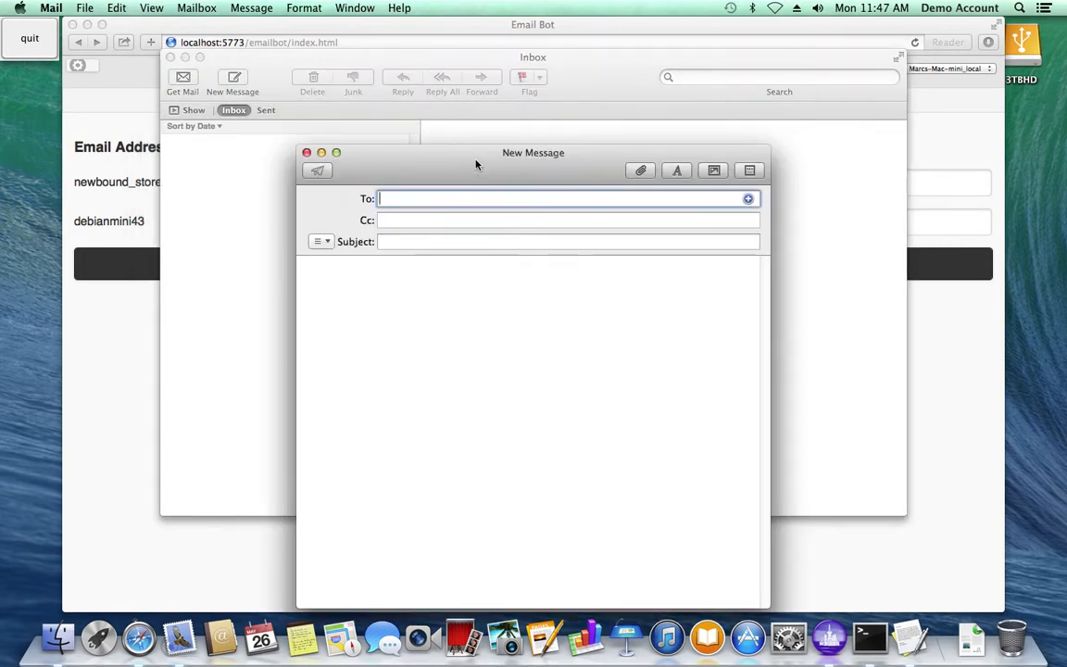
type("test")
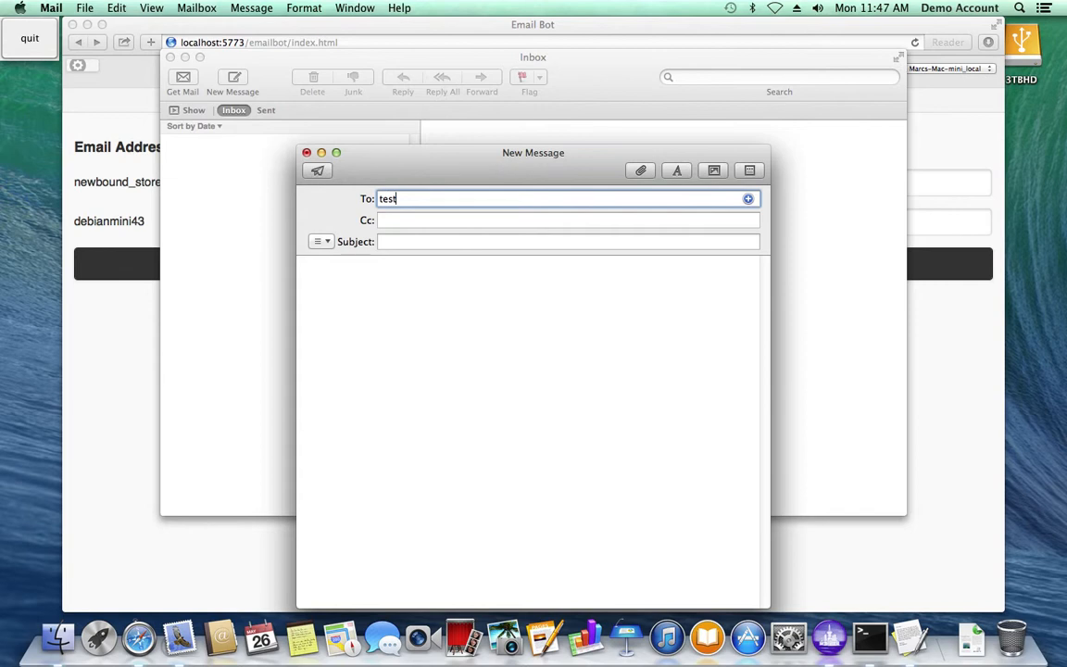
type("@debianmini43.nn")
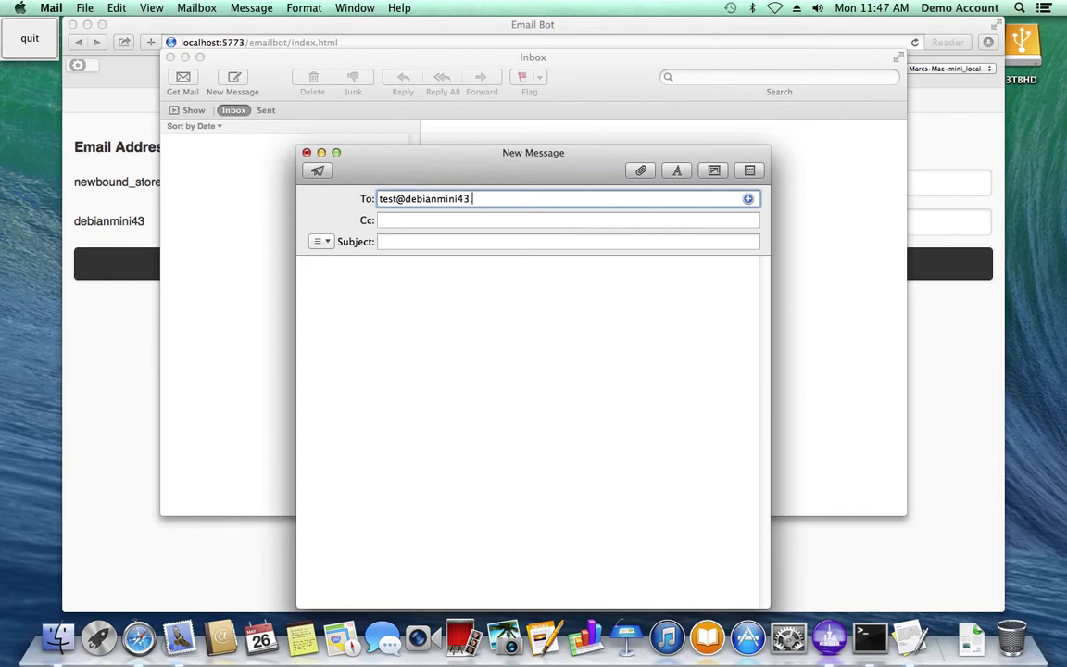
key("Tab")
key("Tab")
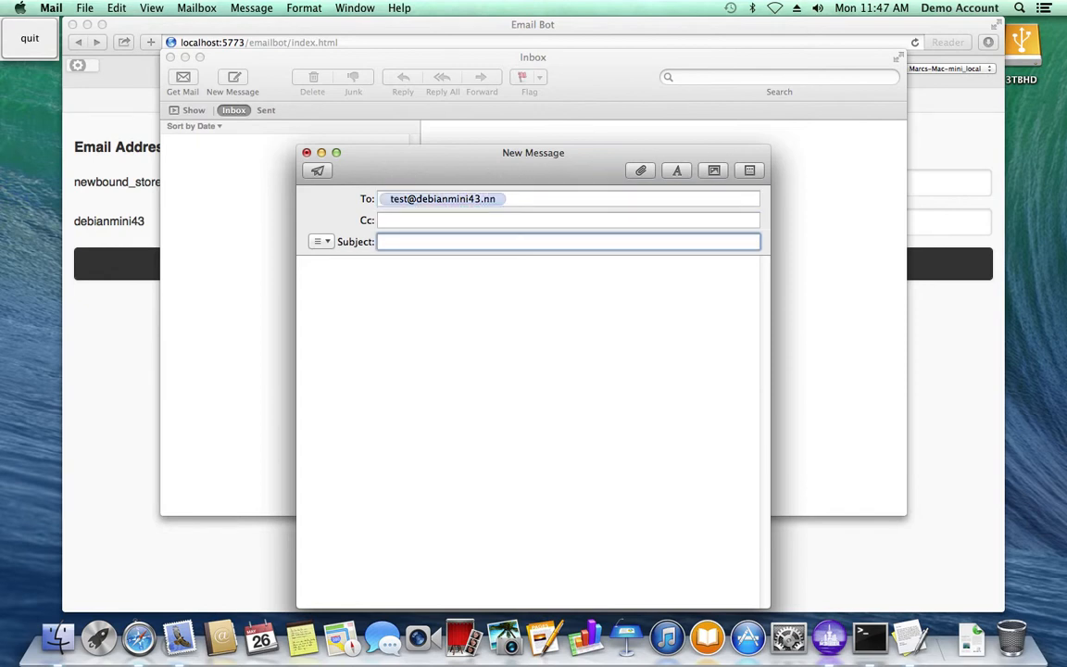
type("Testing")
key("Tab")
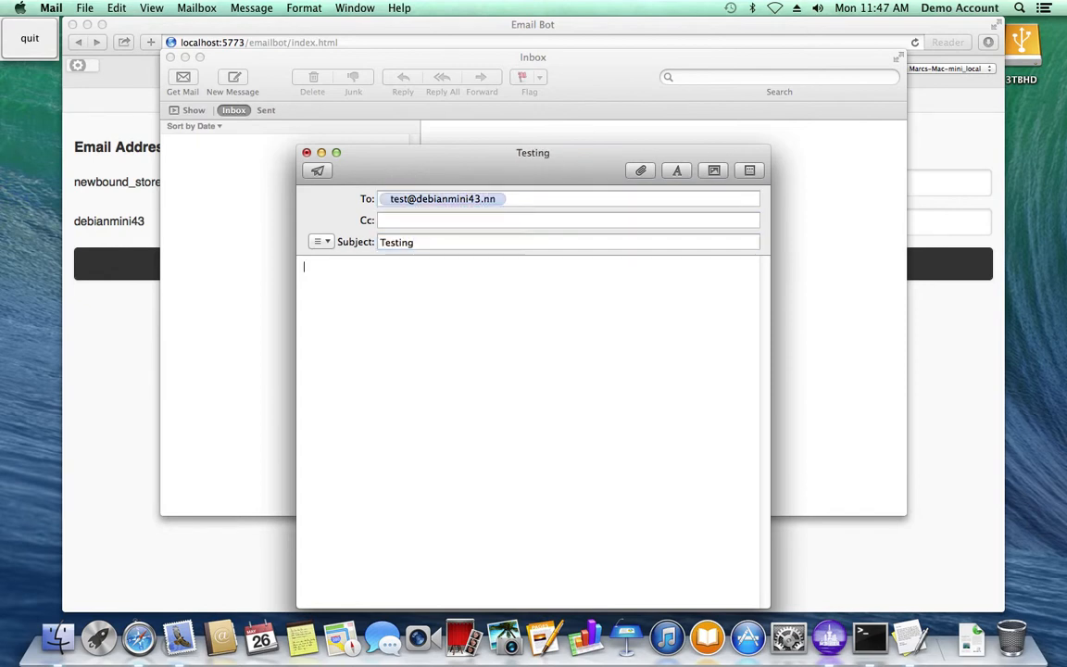
- Write "Just a test… Please let me know if you don't get this." with the closing "Cheers," and the sender's first name, and send the message
type("Just a test... Please let me")
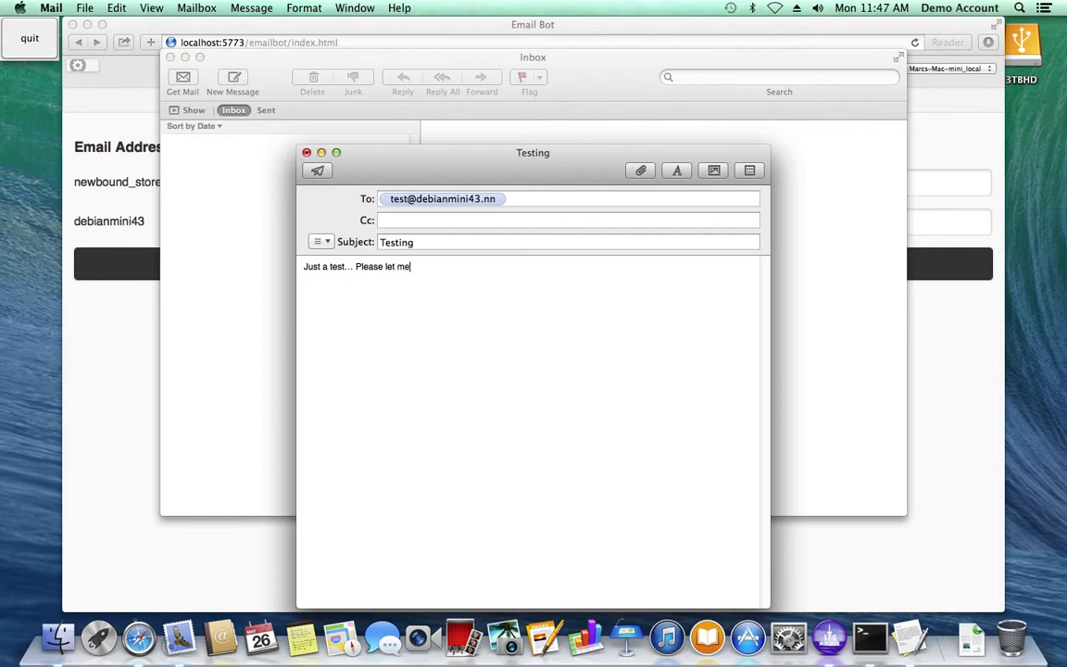
type(" know if you don't get this.")
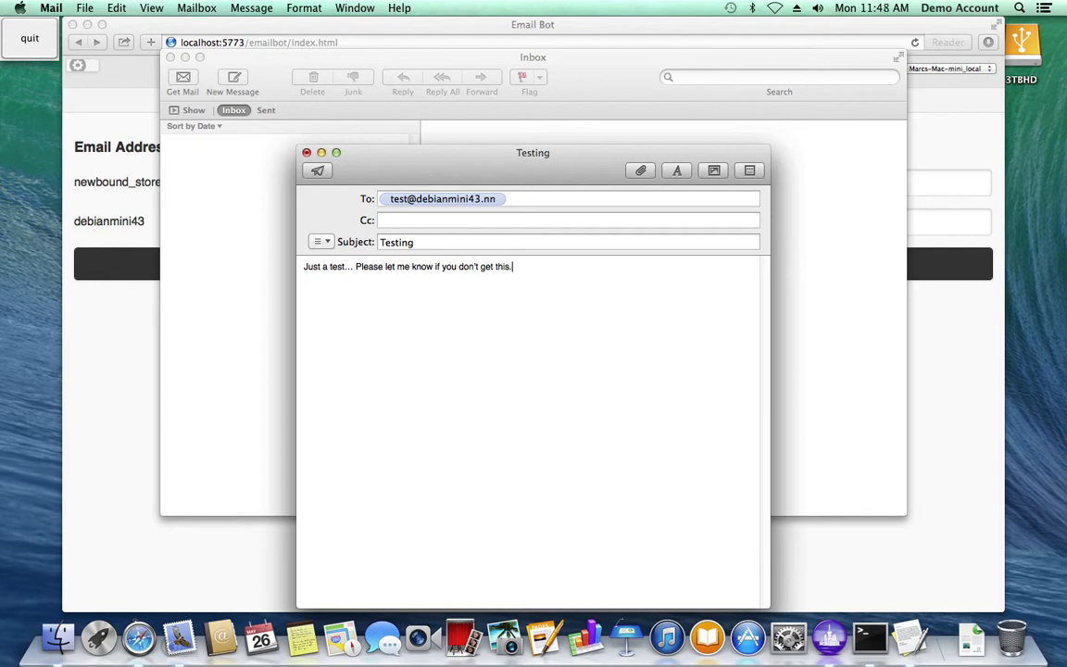
key("Return")
type("Cheers,")
key("Return")
type("-Marc")
left_click(319, 171)
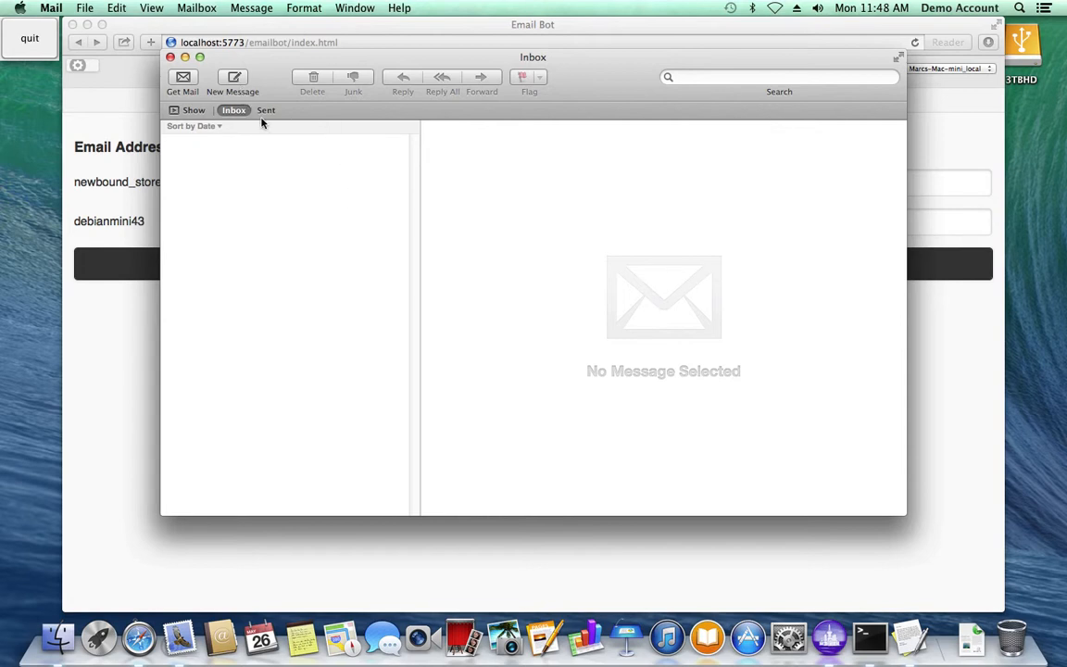
- Fetch new mail and open the reply to the Testing message
left_click(183, 80)
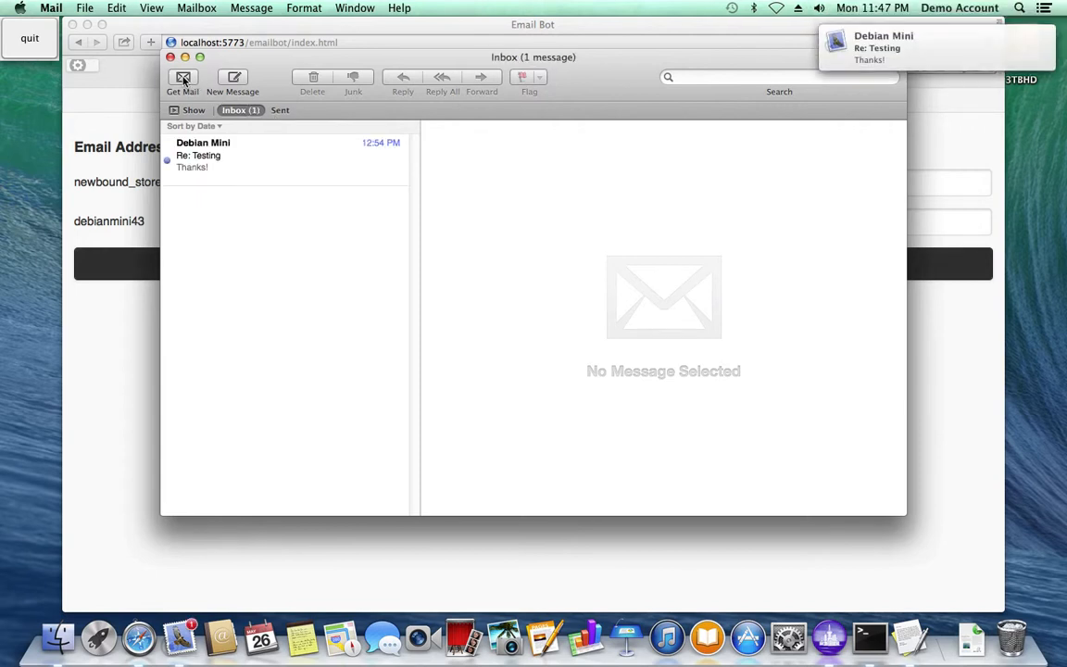
left_click(241, 159)
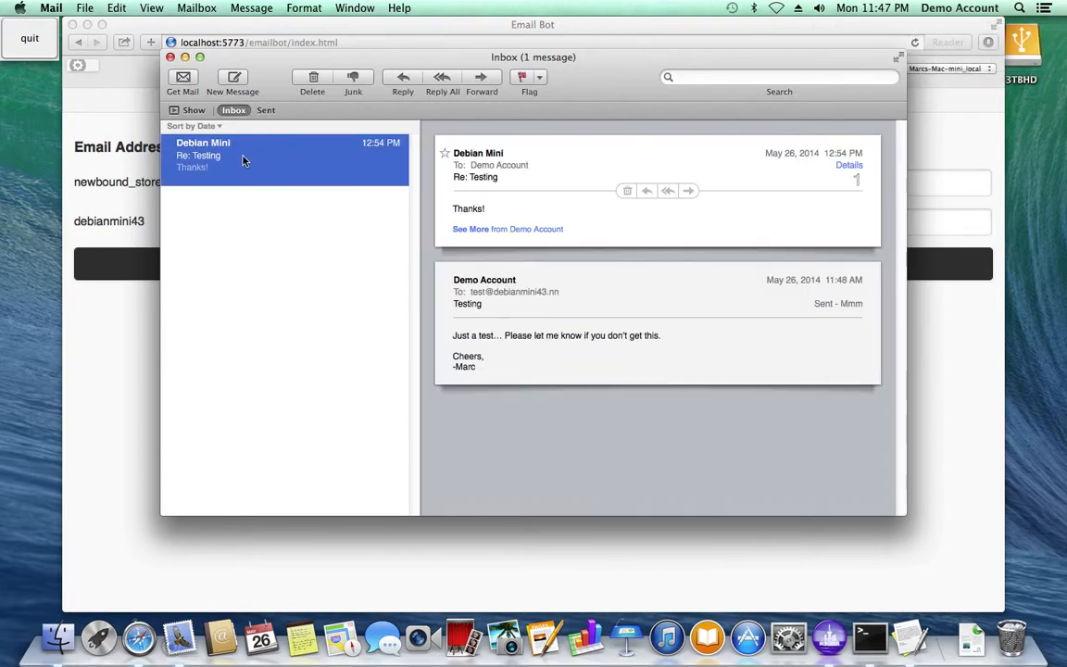